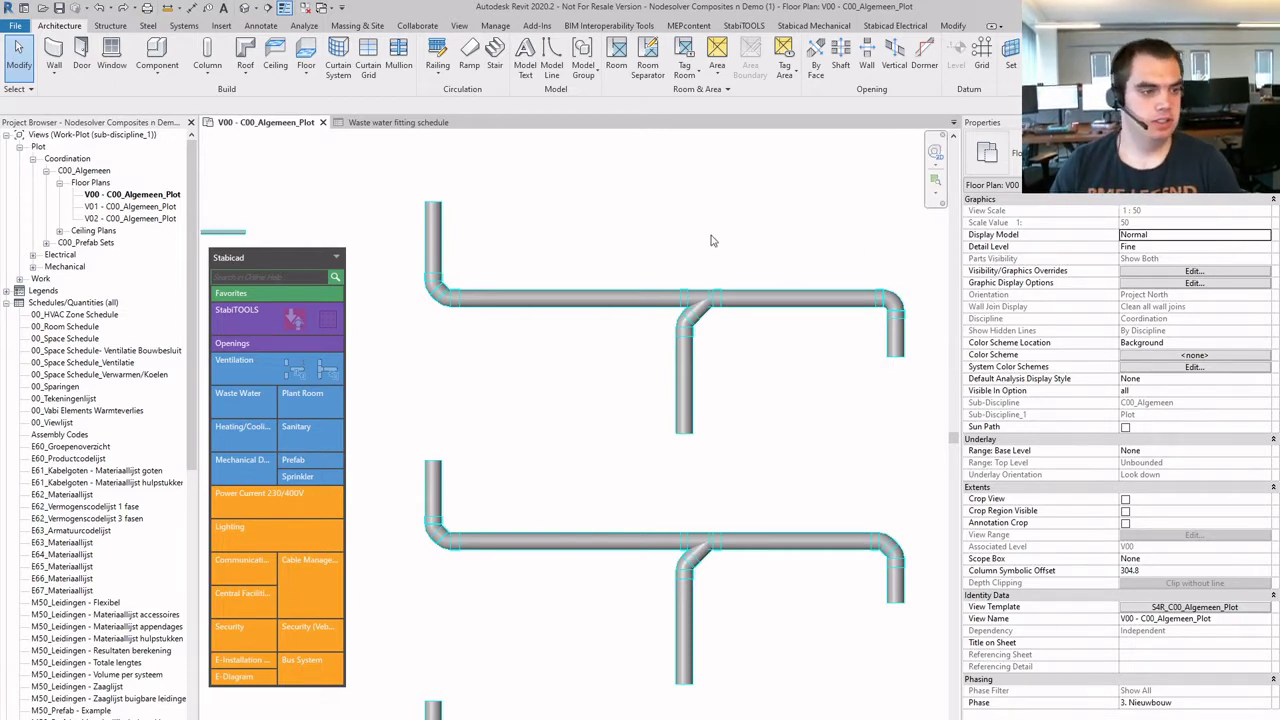
Using Create Similar (CS) on the upper-left vertical pipe, extend it upward, then right.
{"action": "middle_click_drag", "start_coordinate": [645, 223], "coordinate": [655, 345]}
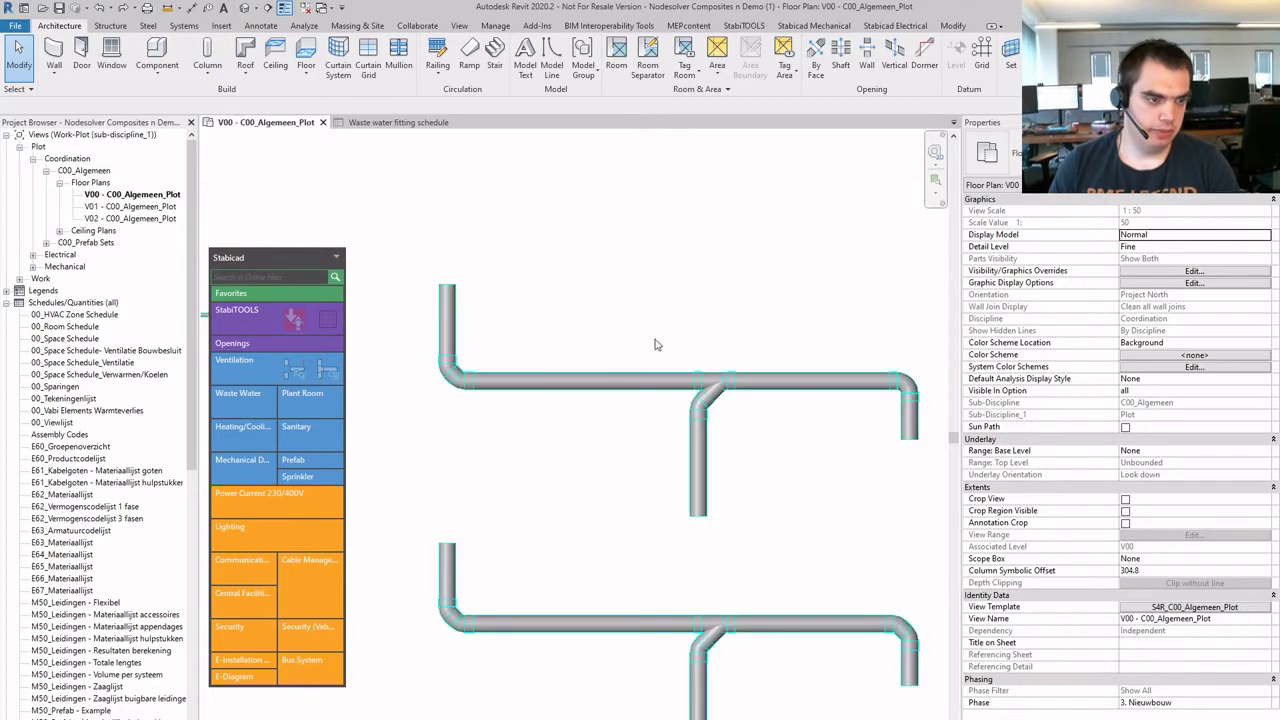
{"action": "scroll", "coordinate": [560, 322], "scroll_direction": "up", "scroll_amount": 3}
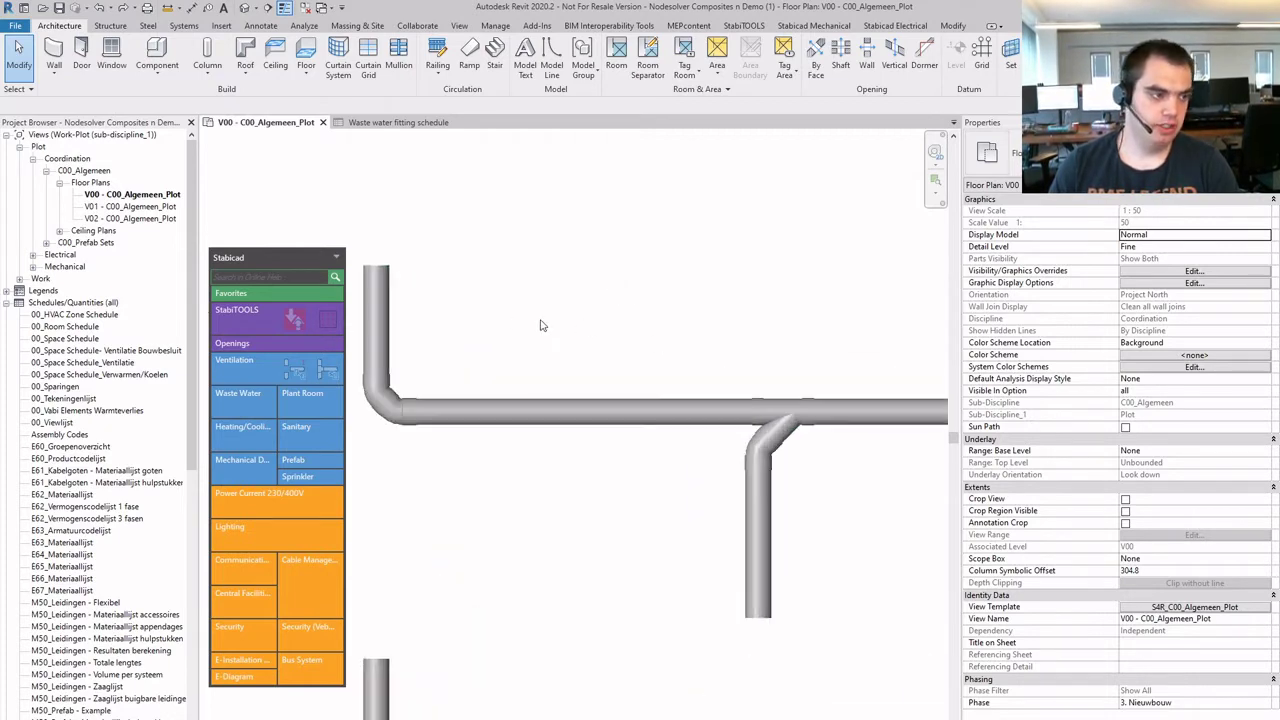
{"action": "left_click", "coordinate": [433, 300]}
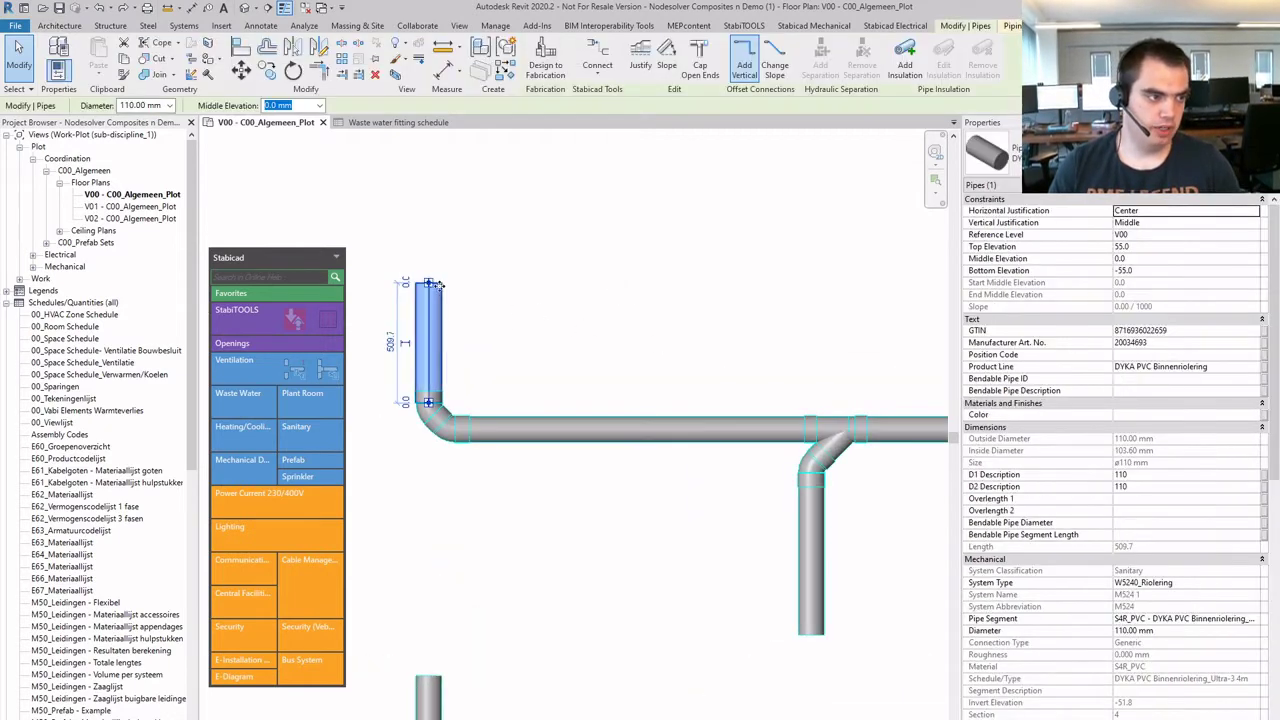
{"action": "key", "text": "c"}
{"action": "key", "text": "s"}
{"action": "left_click", "coordinate": [428, 285]}
{"action": "left_click", "coordinate": [436, 207]}
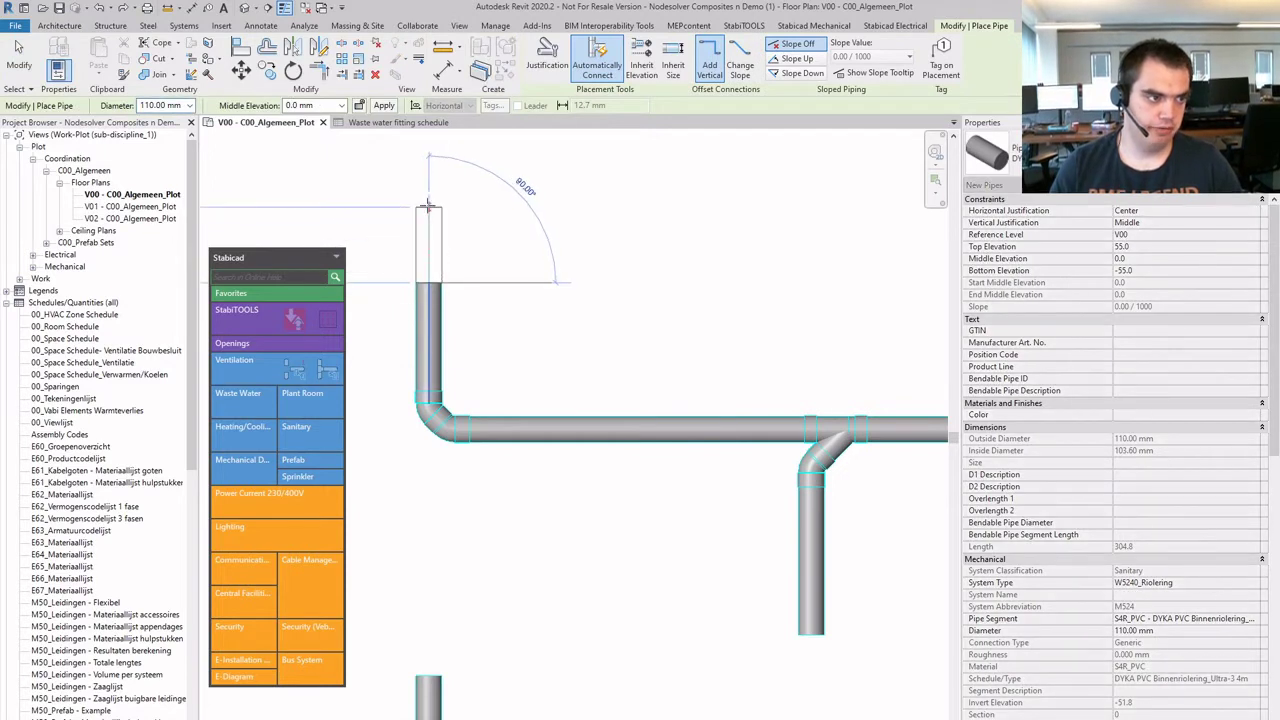
{"action": "left_click", "coordinate": [679, 210]}
{"action": "key", "text": "Escape"}
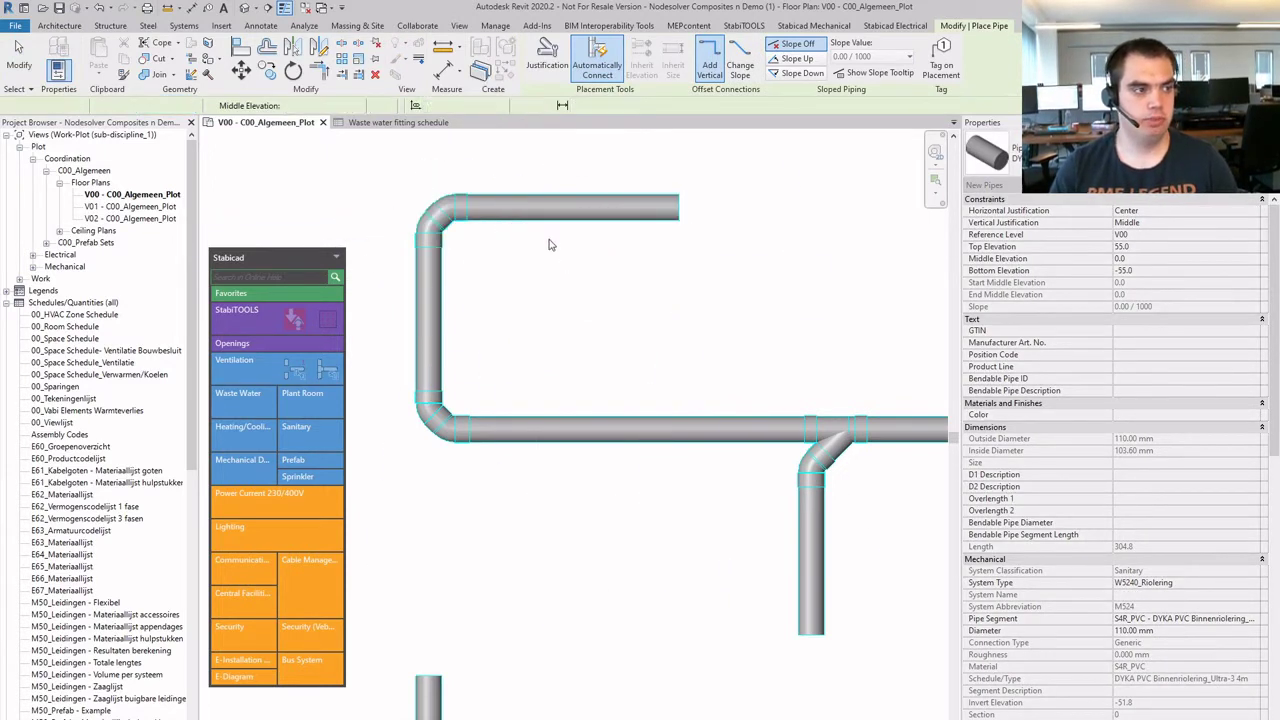
Draw a new vertical pipe from below that joins up into the top horizontal run.
{"action": "left_click", "coordinate": [593, 326]}
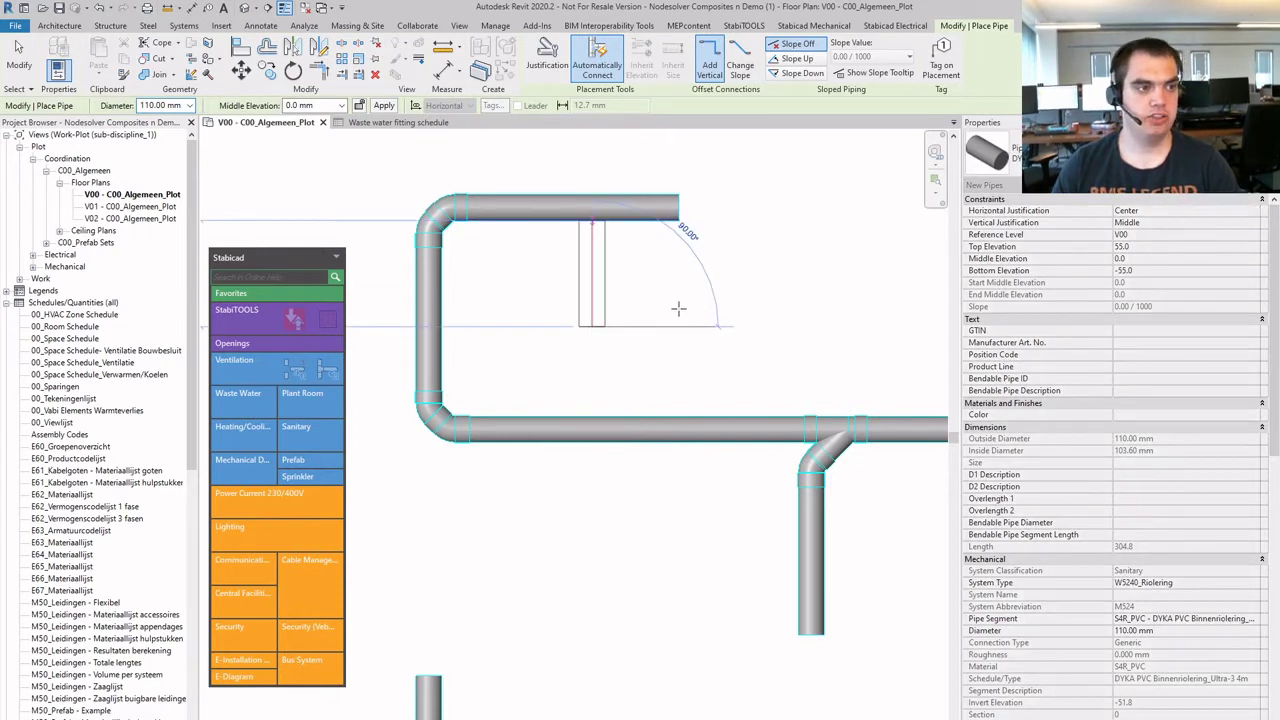
{"action": "left_click", "coordinate": [616, 256]}
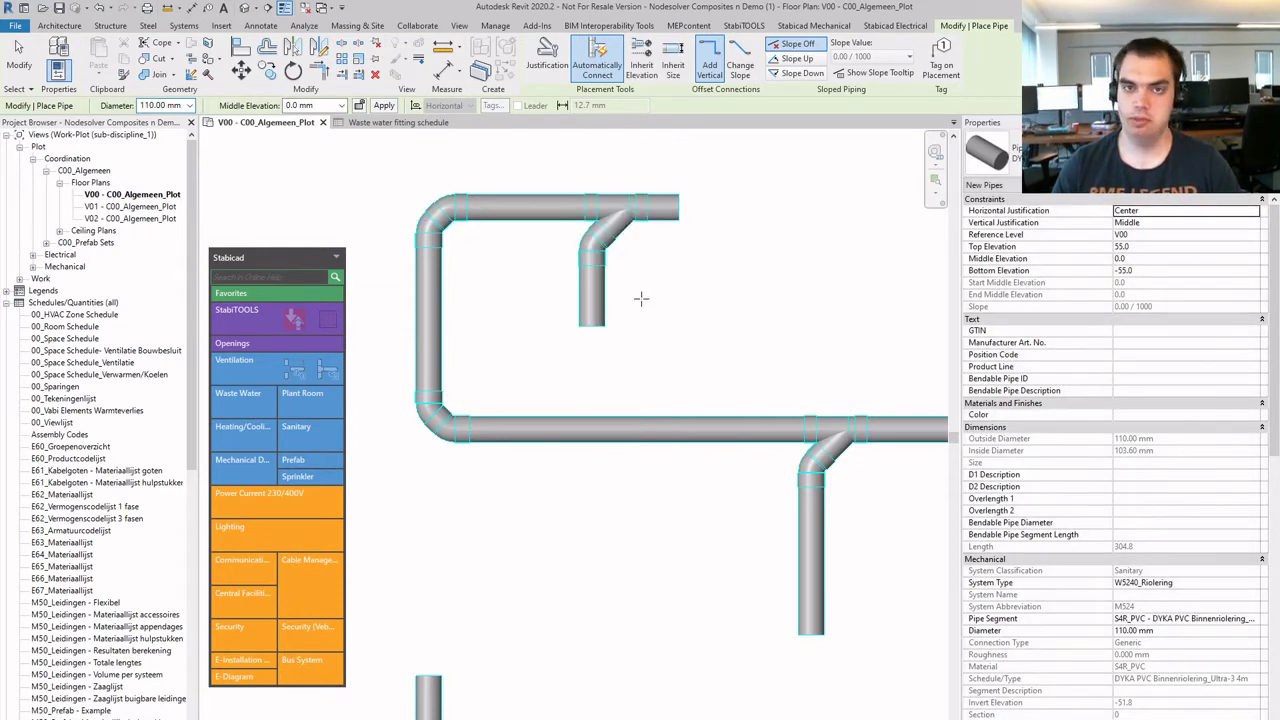
{"action": "key", "text": "Escape"}
{"action": "key", "text": "Escape"}
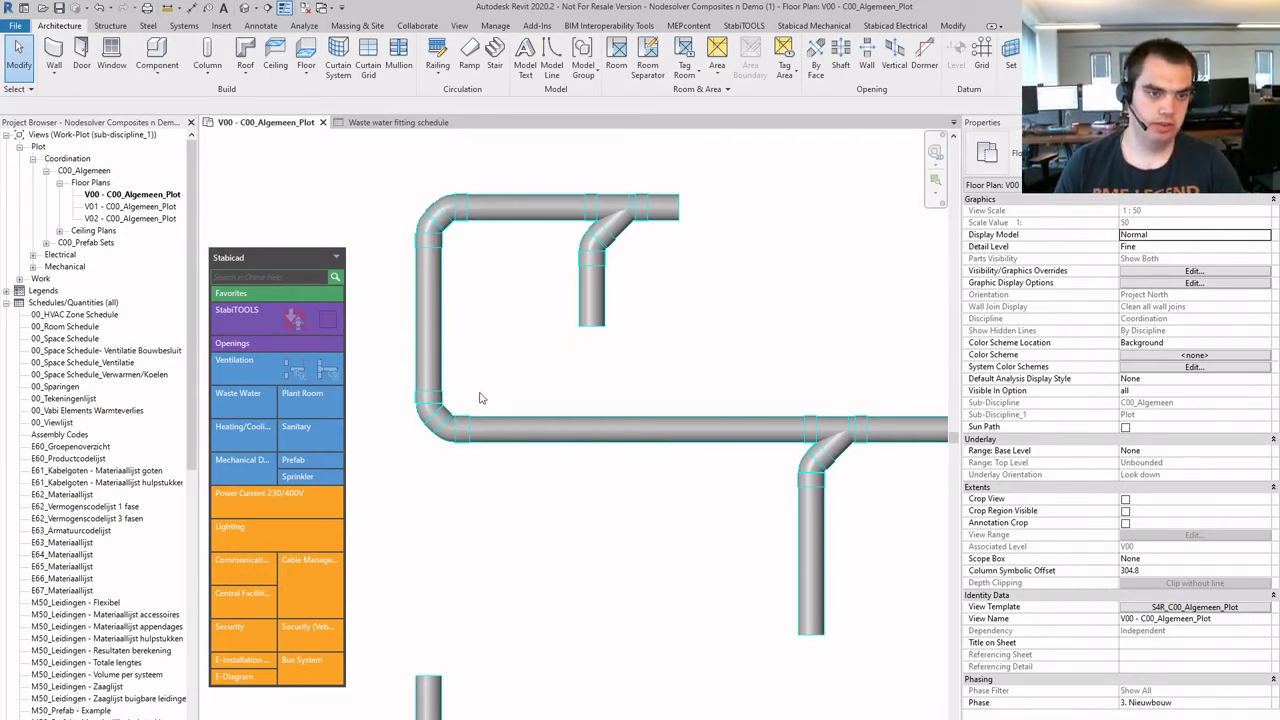
Select the lower-left 110 mm composite 2x45° bend to show its Pipe Fittings properties.
{"action": "left_click", "coordinate": [449, 421]}
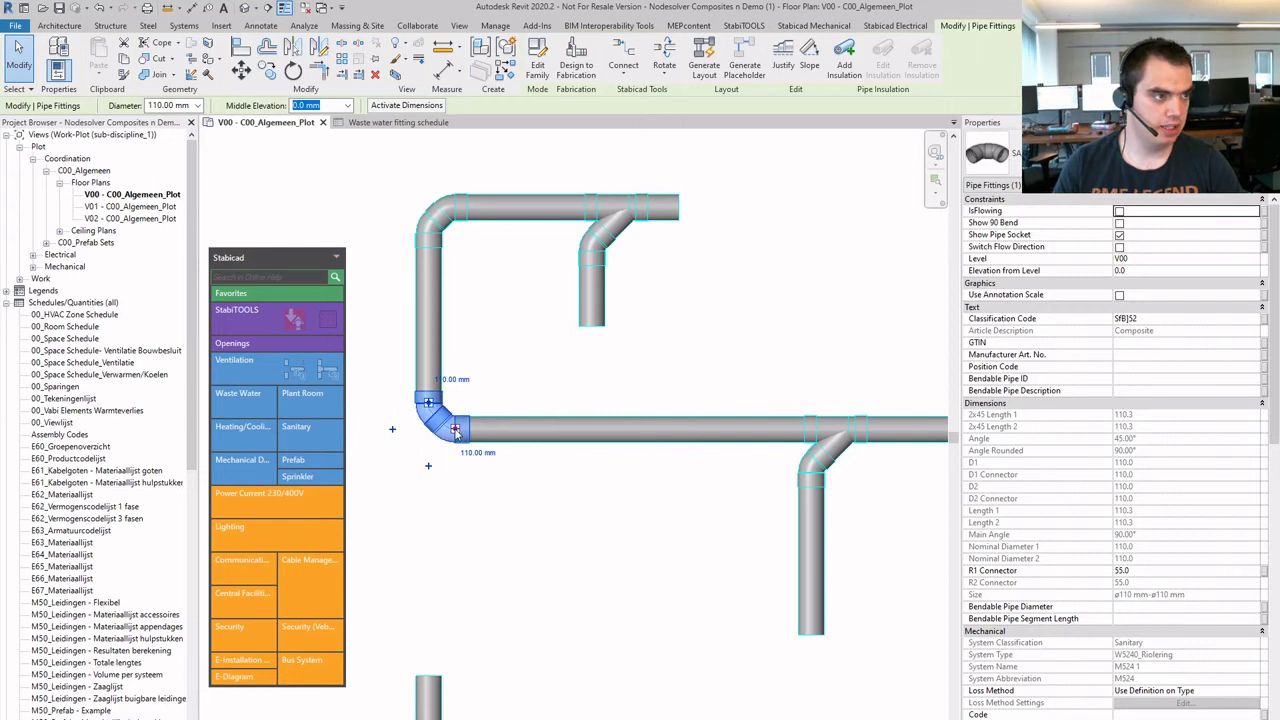
Turn on Show 90 Bend so the corner bend displays as a single 90° elbow.
{"action": "scroll", "coordinate": [425, 436], "scroll_direction": "up", "scroll_amount": 2}
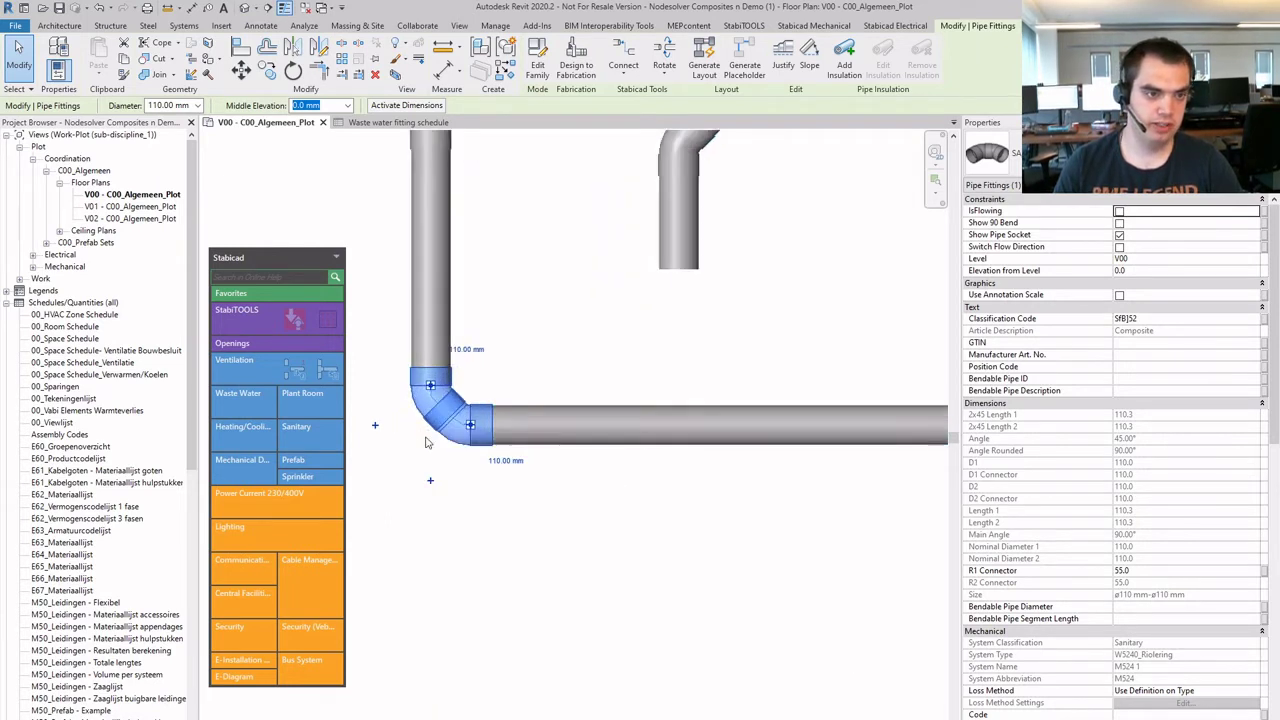
{"action": "middle_click_drag", "start_coordinate": [535, 339], "coordinate": [600, 334]}
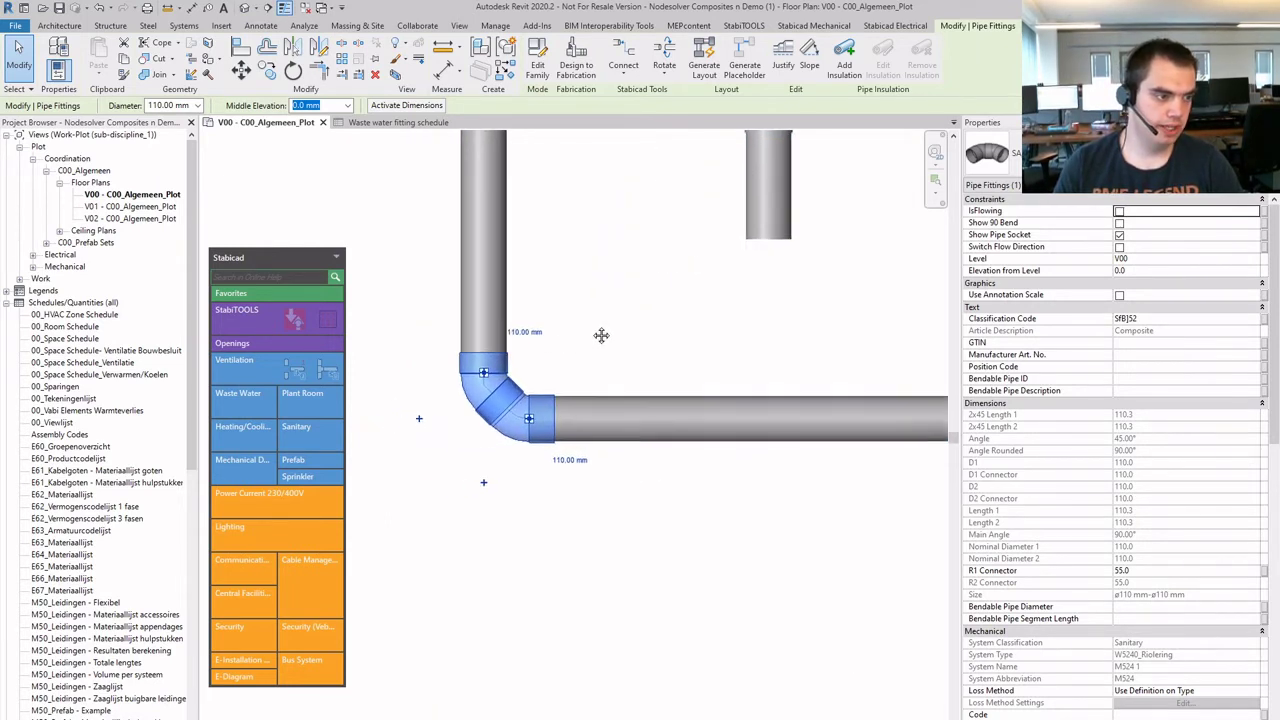
{"action": "left_click", "coordinate": [1119, 223]}
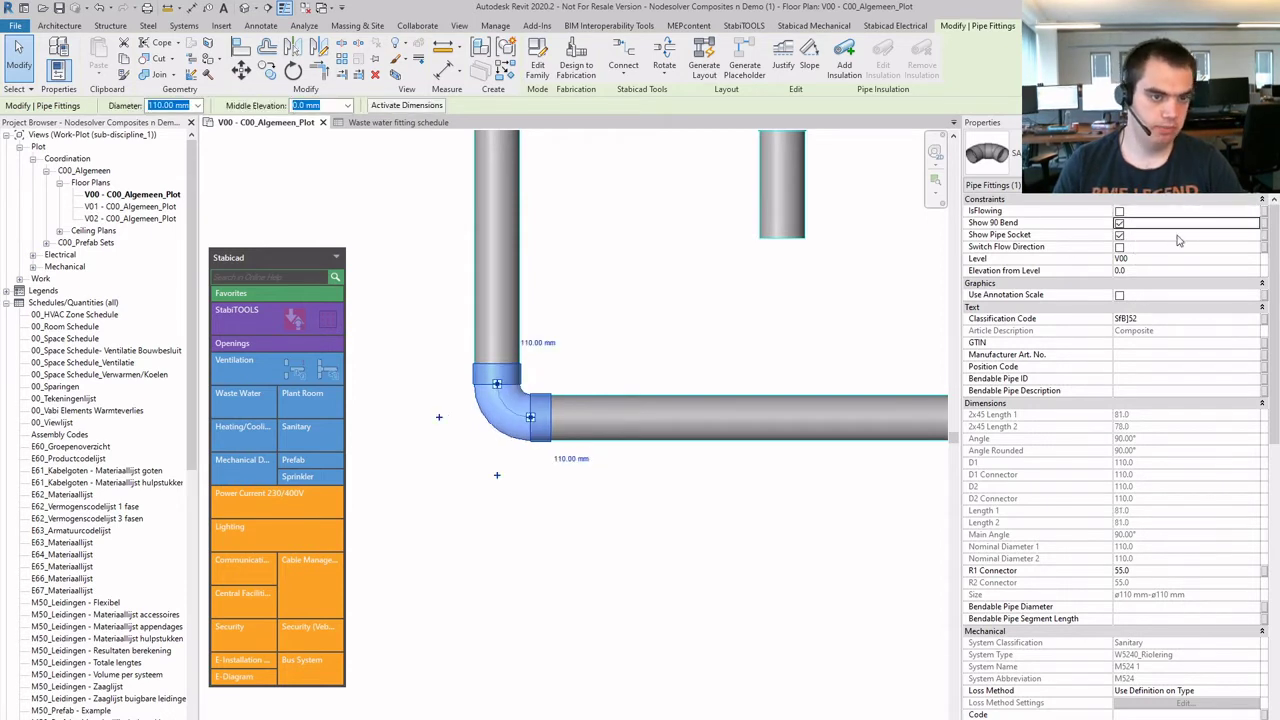
On the branch wye, switch Show Normal Tee on, then off again, keeping the 45° tee.
{"action": "middle_click_drag", "start_coordinate": [684, 298], "coordinate": [673, 367]}
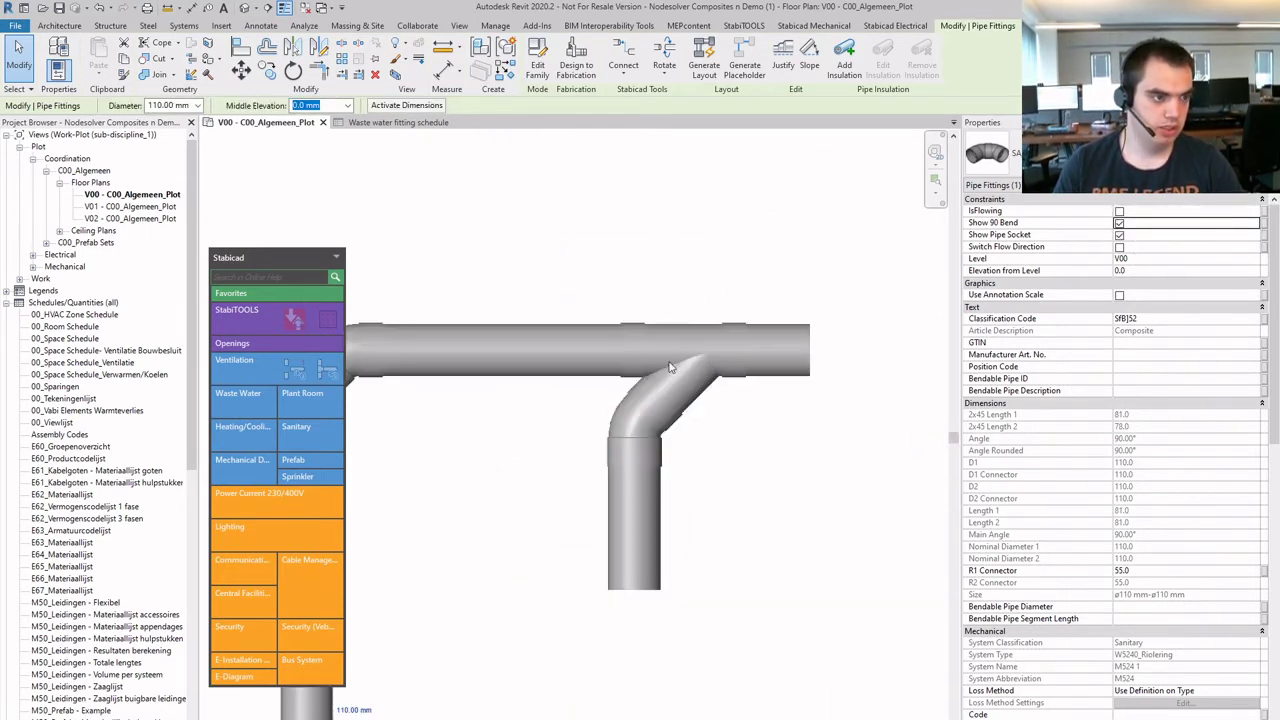
{"action": "left_click", "coordinate": [700, 394]}
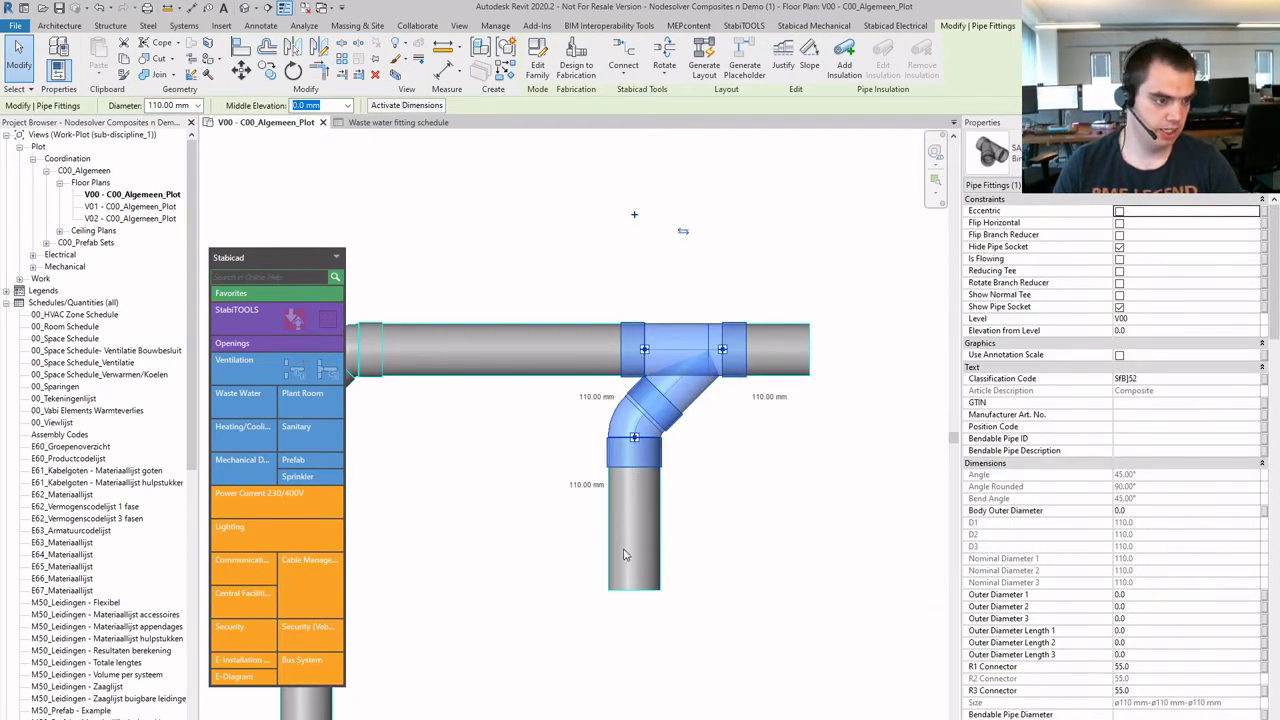
{"action": "left_click", "coordinate": [1119, 295]}
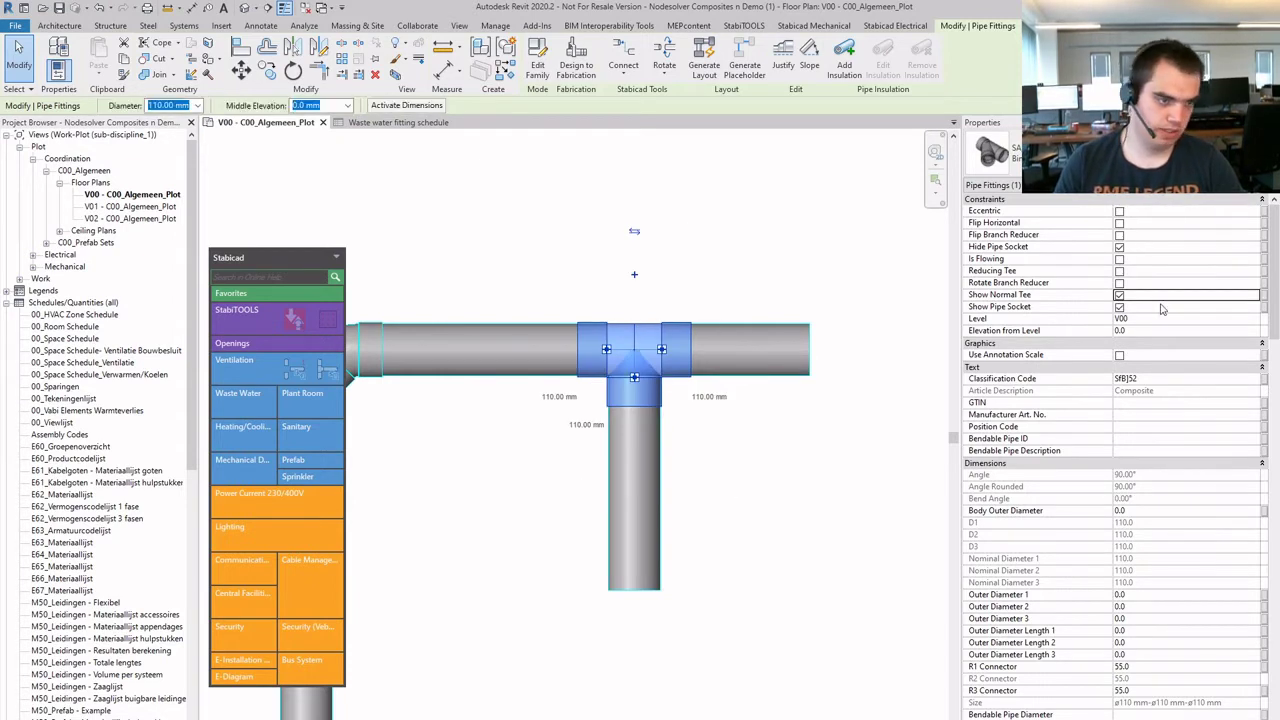
{"action": "left_click", "coordinate": [1119, 296]}
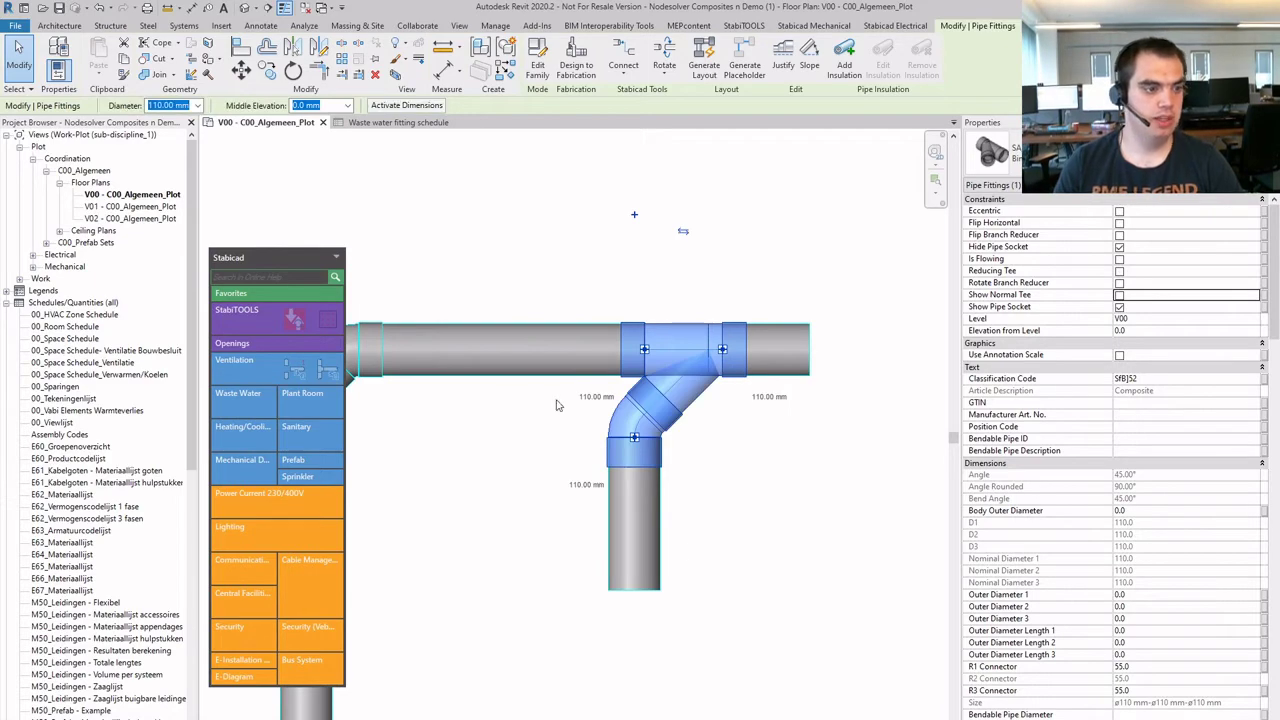
{"action": "scroll", "coordinate": [686, 480], "scroll_direction": "down", "scroll_amount": 2}
{"action": "middle_click_drag", "start_coordinate": [686, 480], "coordinate": [629, 377]}
{"action": "scroll", "coordinate": [876, 461], "scroll_direction": "down", "scroll_amount": 1}
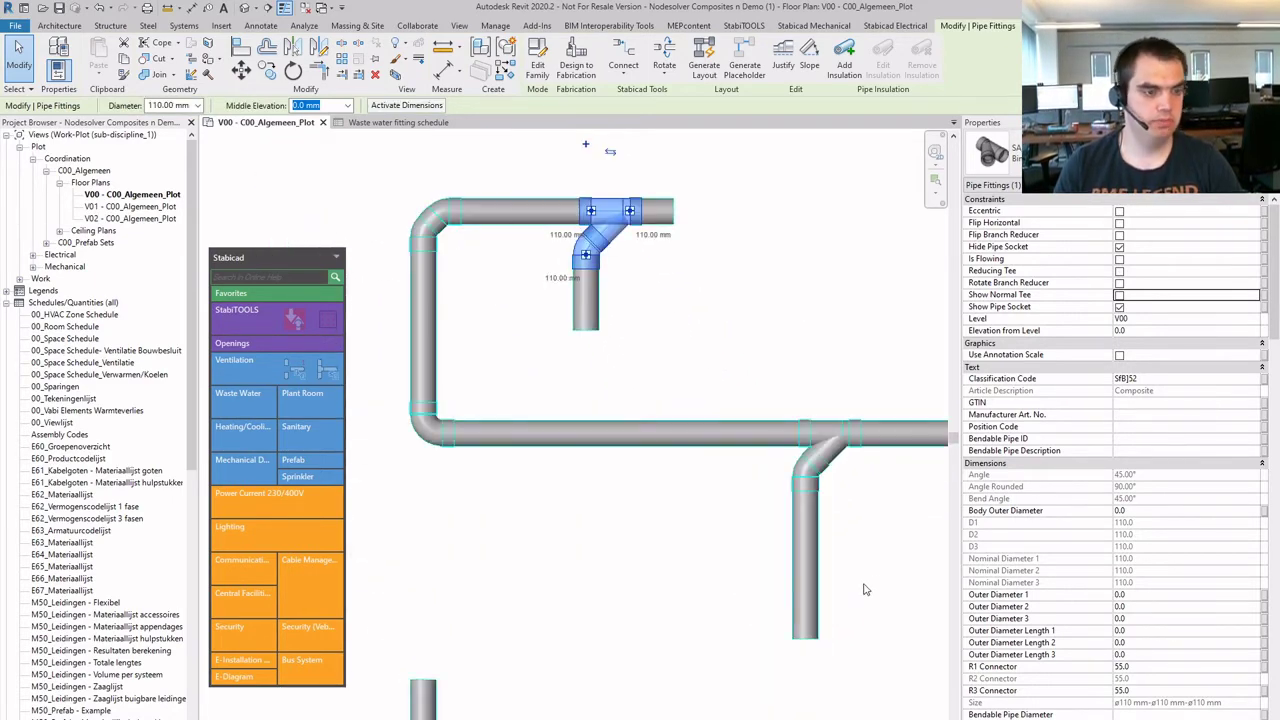
Select the lower pipes and wye together and change their diameter from 110 mm to 90 mm.
{"action": "left_click", "coordinate": [863, 589]}
{"action": "middle_click_drag", "start_coordinate": [863, 589], "coordinate": [760, 583]}
{"action": "left_click_drag", "start_coordinate": [783, 375], "coordinate": [616, 540]}
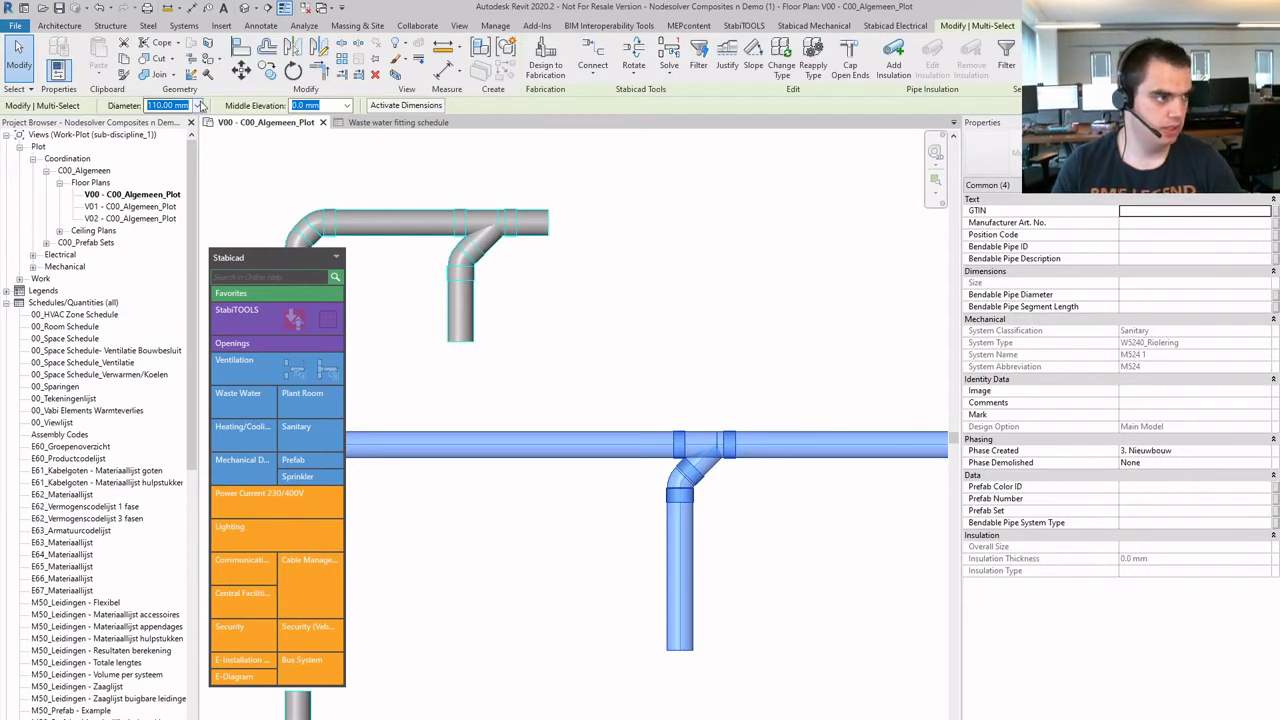
{"action": "left_click", "coordinate": [197, 105]}
{"action": "left_click", "coordinate": [447, 259]}
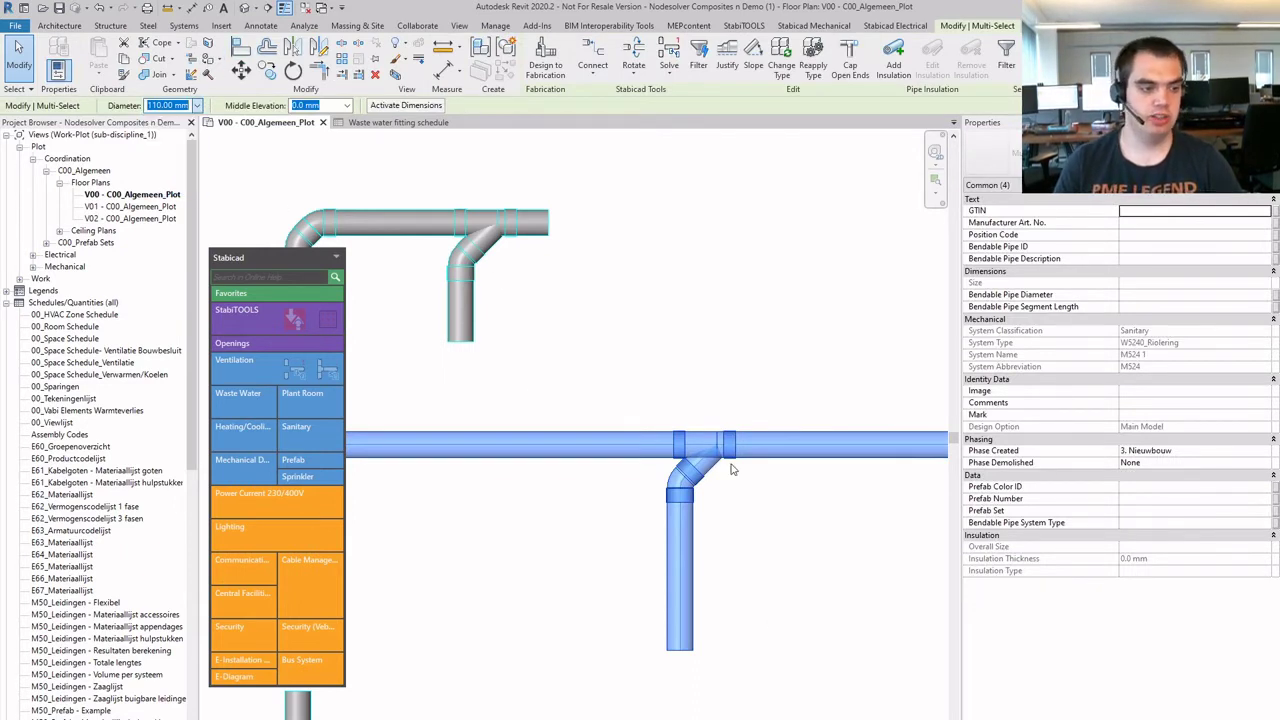
{"action": "key", "text": "Up"}
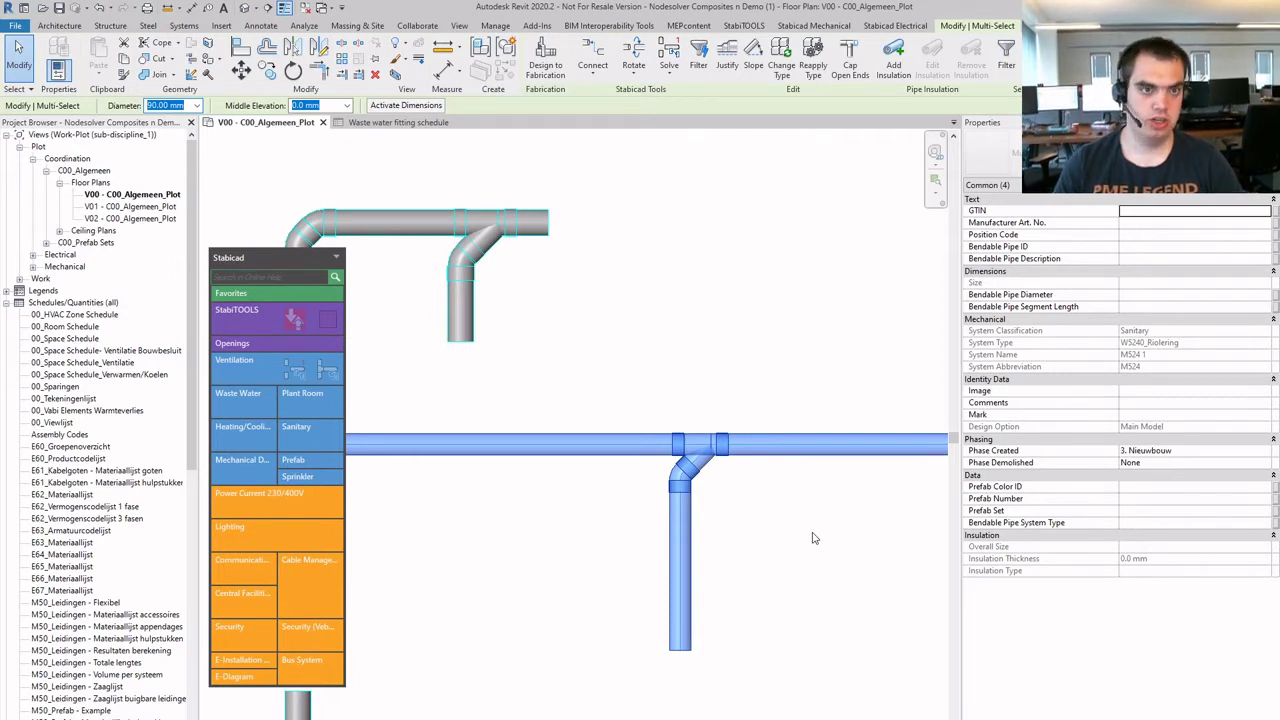
{"action": "key", "text": "Escape"}
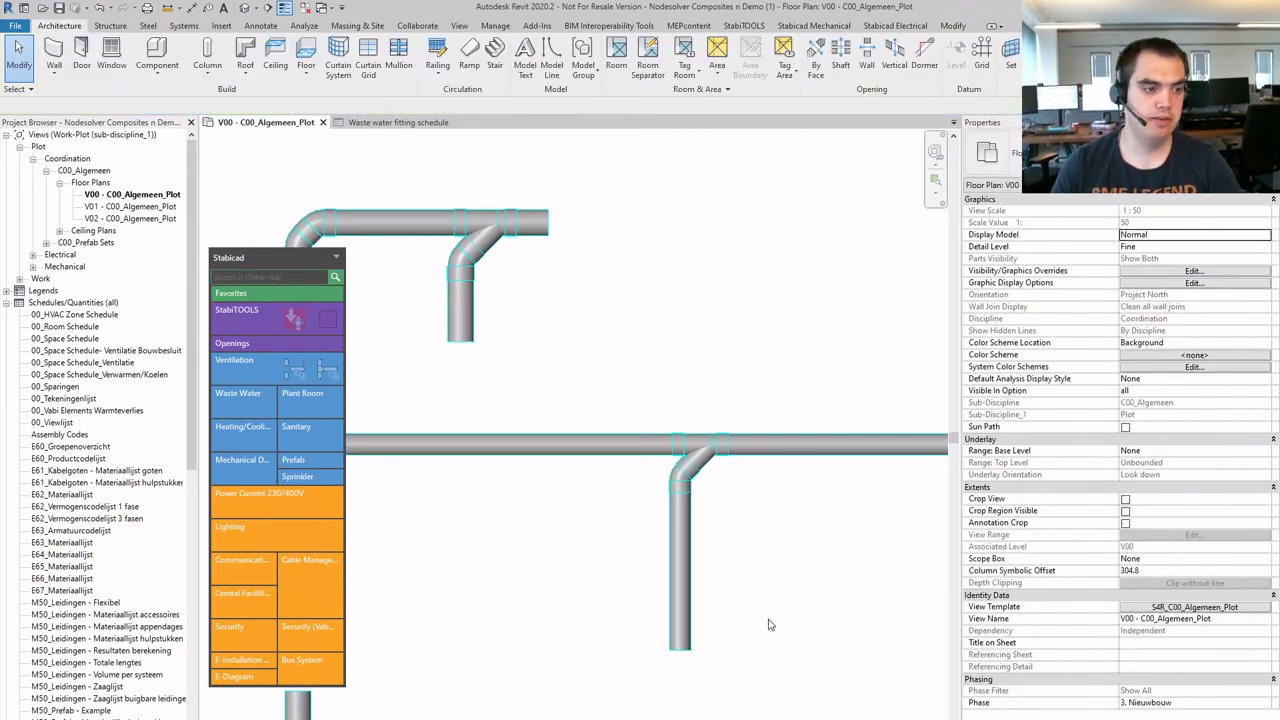
Set the second junction's tee, bend and pipes to 90 mm and accept disconnecting them.
{"action": "middle_click_drag", "start_coordinate": [766, 623], "coordinate": [846, 363]}
{"action": "scroll", "coordinate": [777, 360], "scroll_direction": "down", "scroll_amount": 1}
{"action": "scroll", "coordinate": [775, 392], "scroll_direction": "up", "scroll_amount": 2}
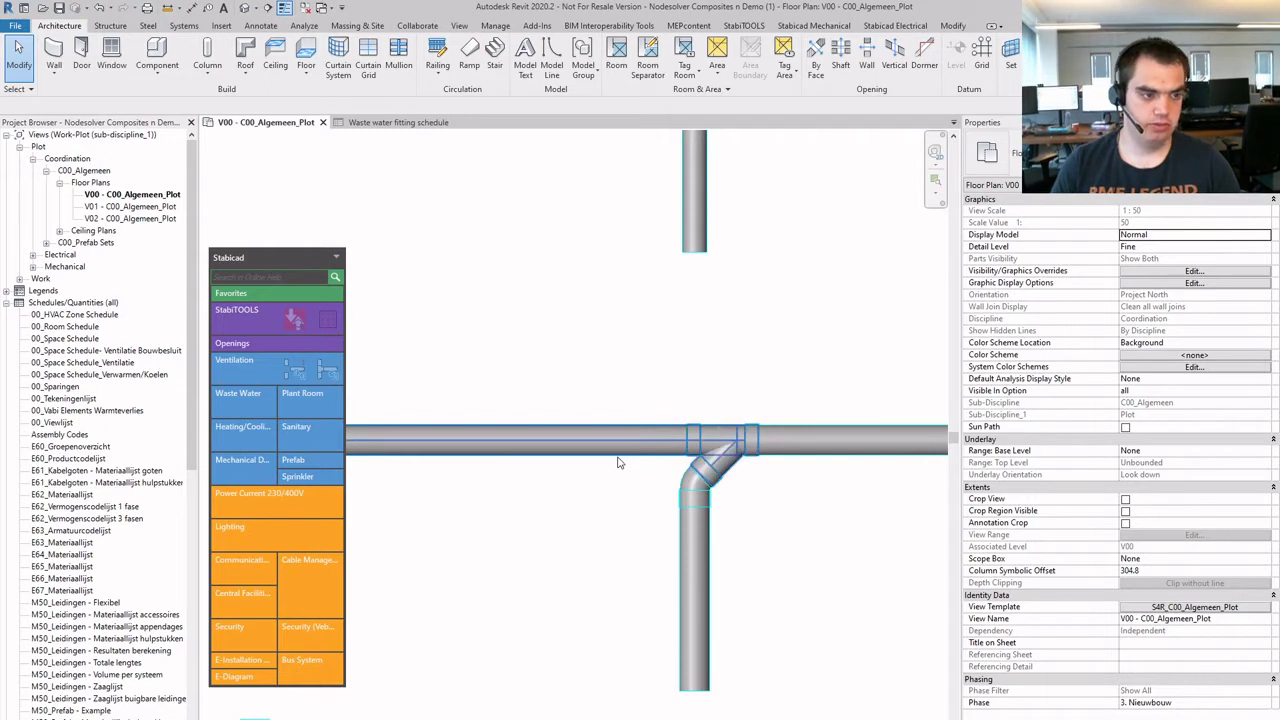
{"action": "left_click_drag", "start_coordinate": [834, 350], "coordinate": [636, 514]}
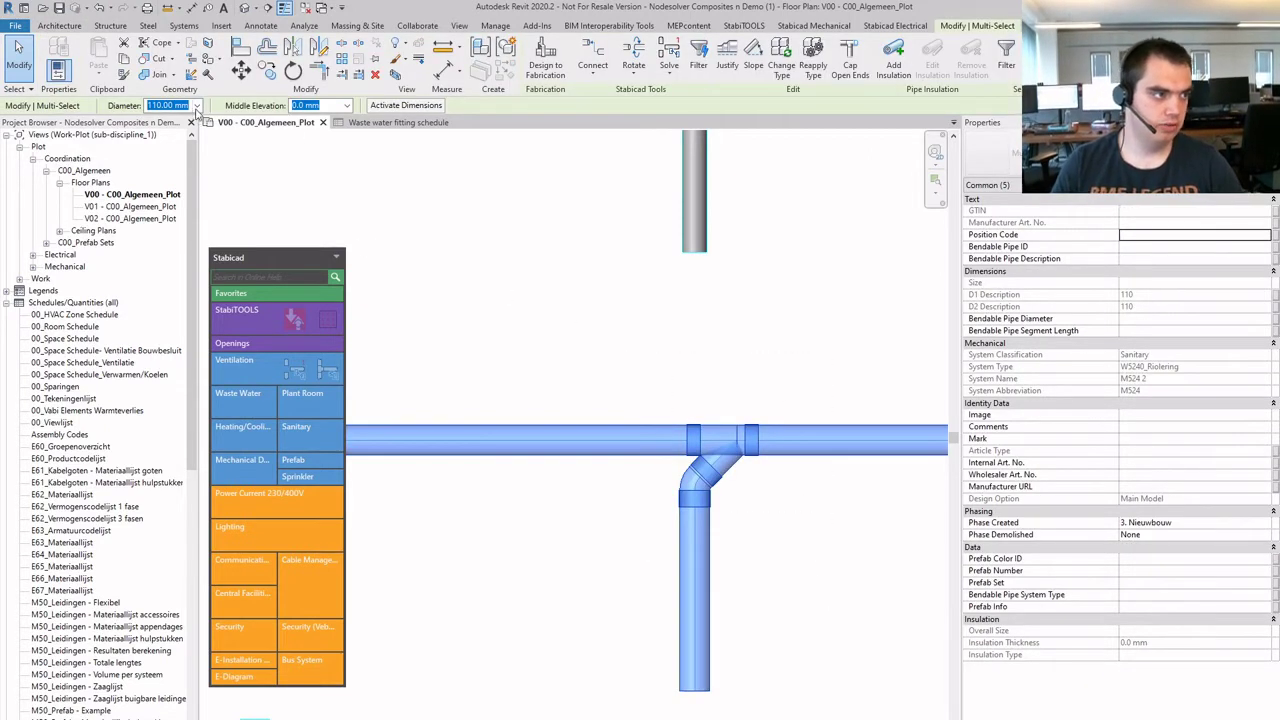
{"action": "left_click", "coordinate": [197, 105]}
{"action": "left_click", "coordinate": [178, 166]}
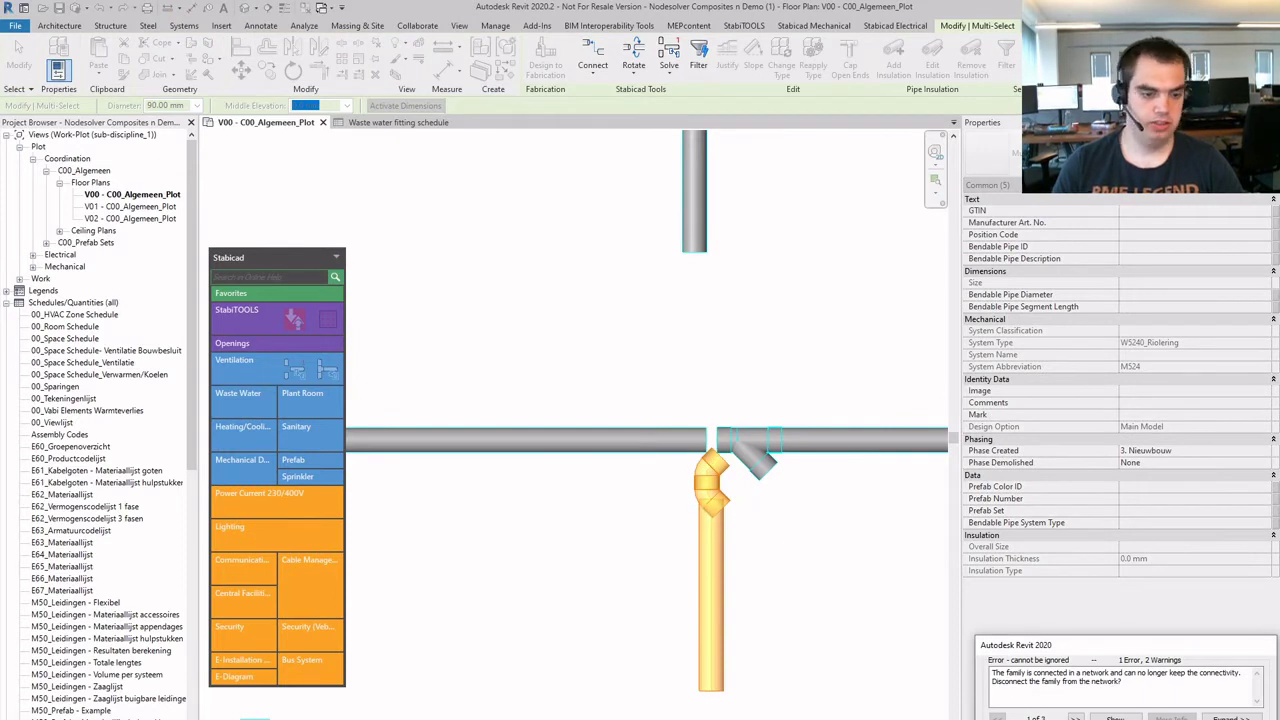
{"action": "key", "text": "Escape"}
{"action": "left_click", "coordinate": [820, 570]}
{"action": "middle_click_drag", "start_coordinate": [820, 570], "coordinate": [789, 280]}
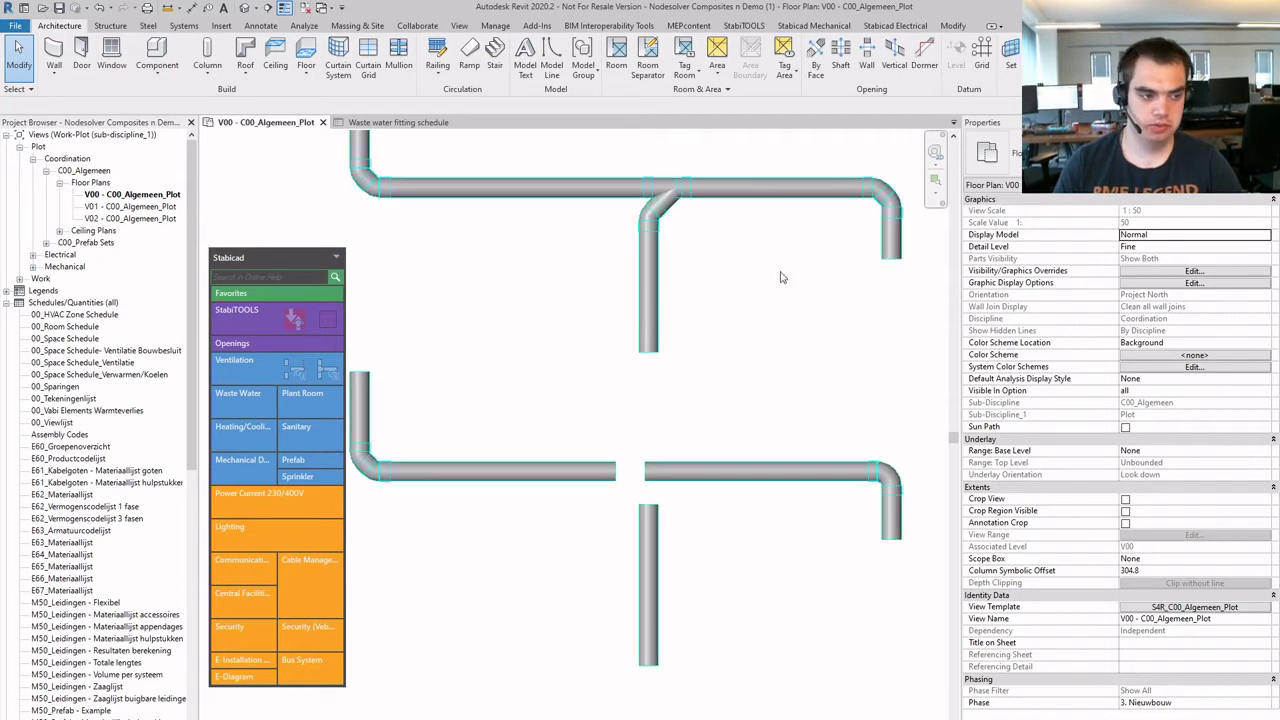
Solve the split crossing with Solve node, applying Solution 2: a 45° tee plus 45° bend.
{"action": "middle_click_drag", "start_coordinate": [771, 417], "coordinate": [426, 411]}
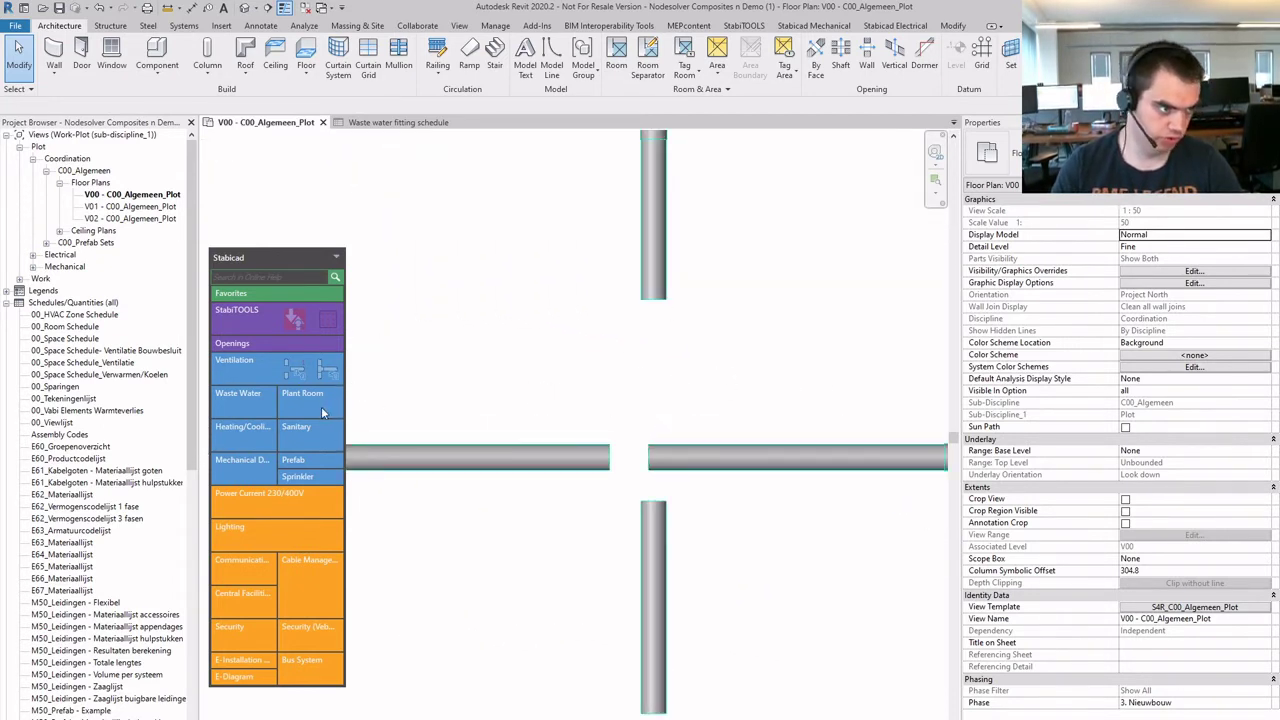
{"action": "left_click", "coordinate": [253, 407]}
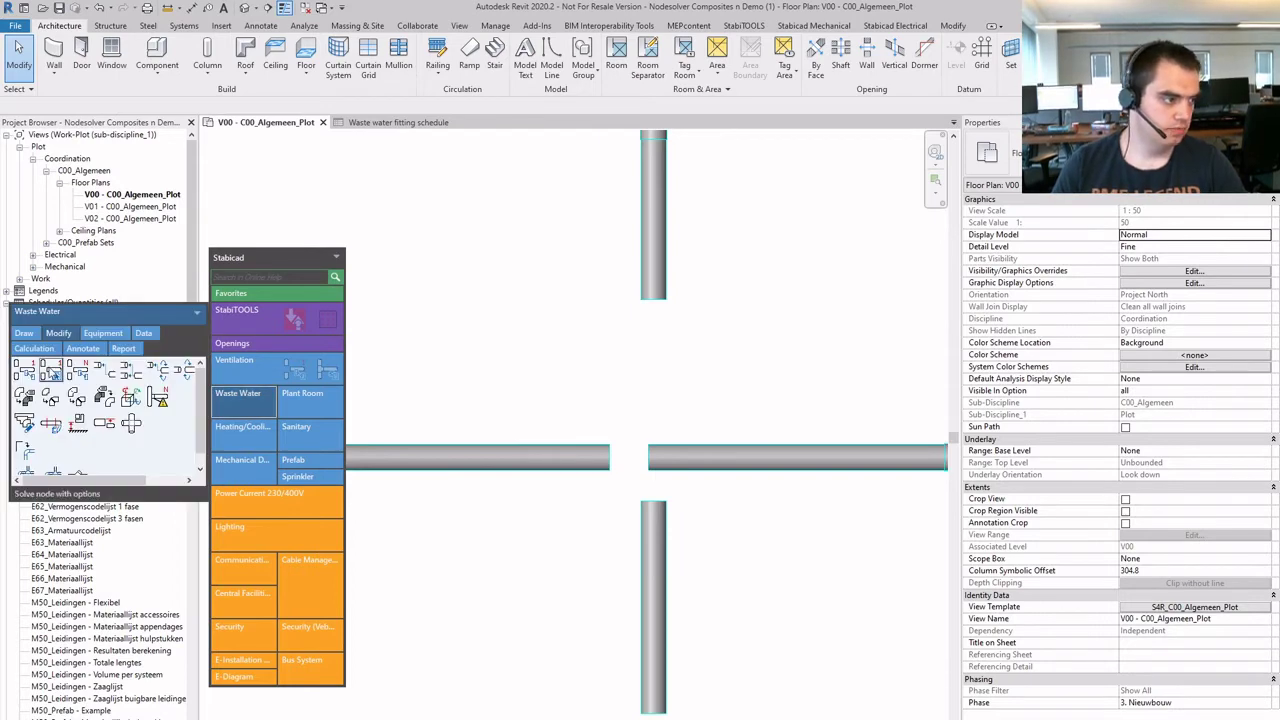
{"action": "left_click_drag", "start_coordinate": [568, 401], "coordinate": [726, 531]}
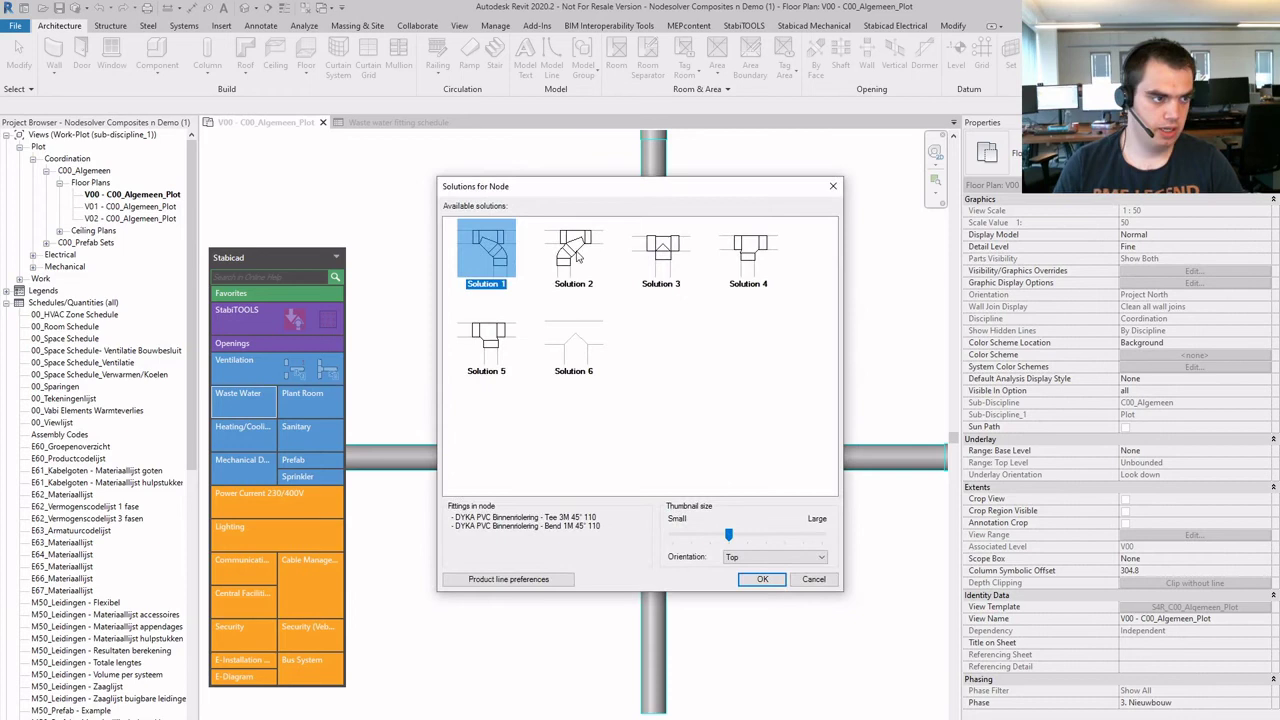
{"action": "left_click", "coordinate": [576, 255]}
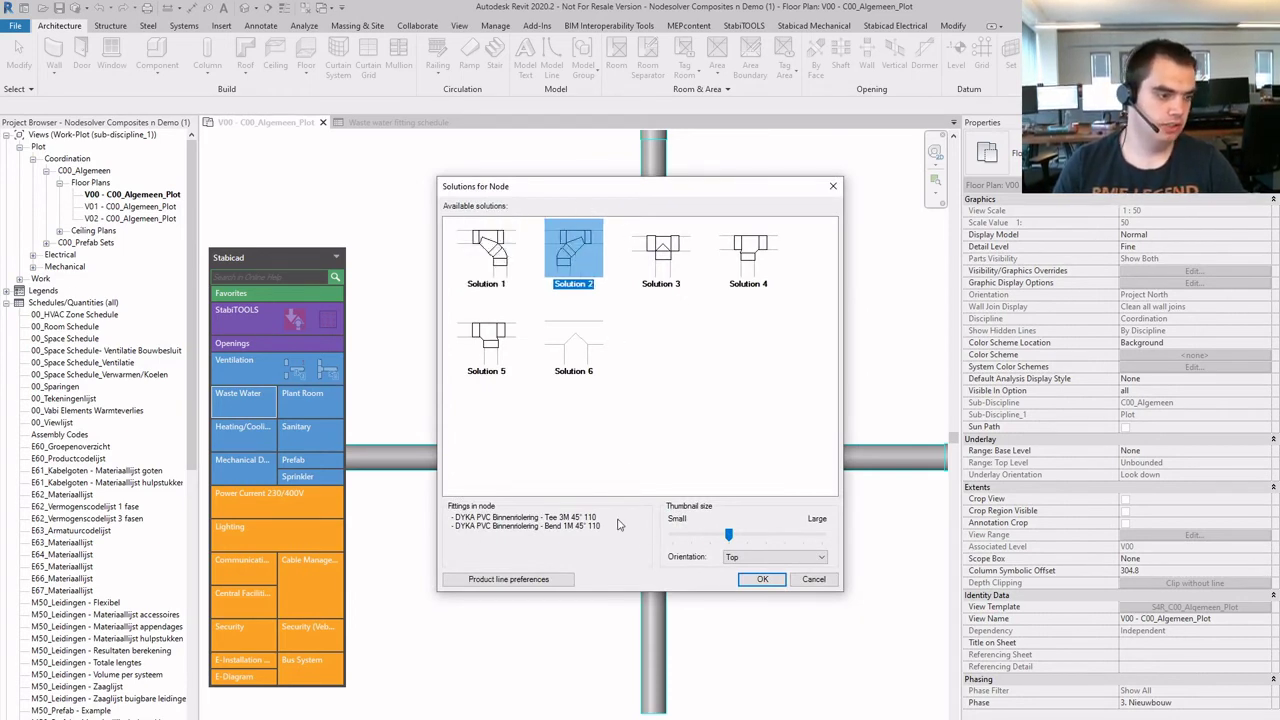
{"action": "left_click", "coordinate": [762, 579]}
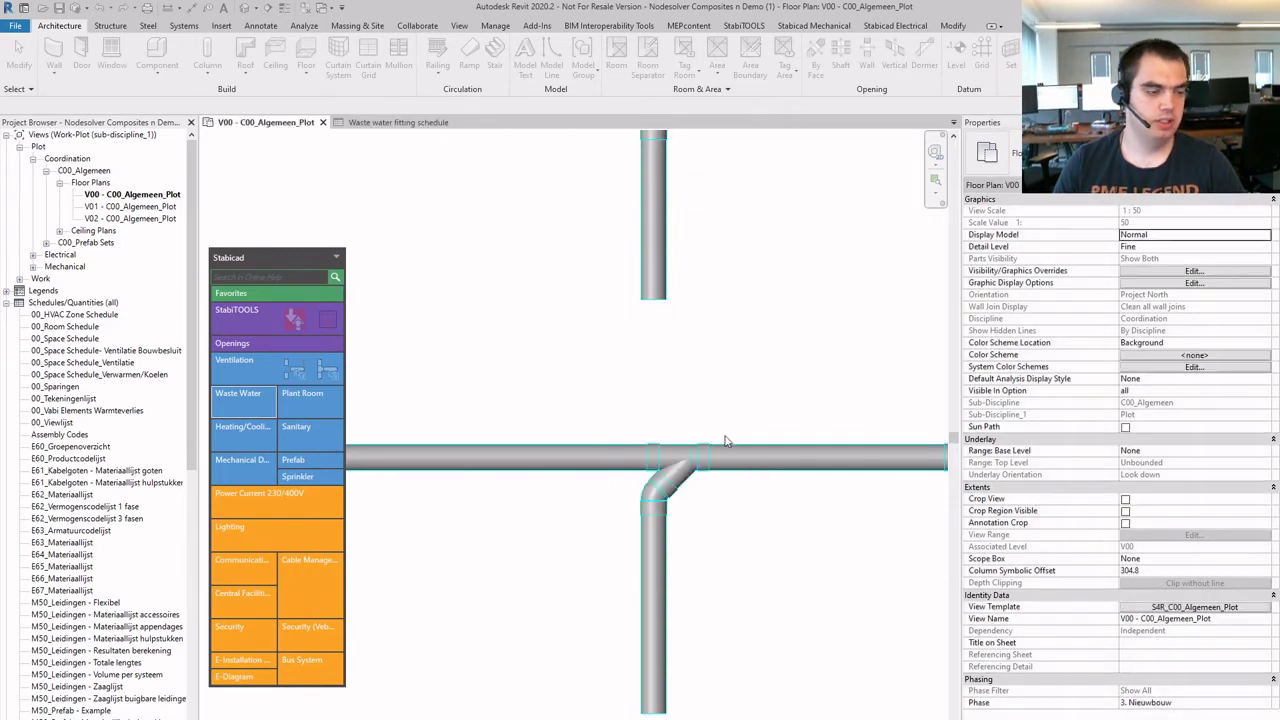
{"action": "left_click", "coordinate": [675, 487]}
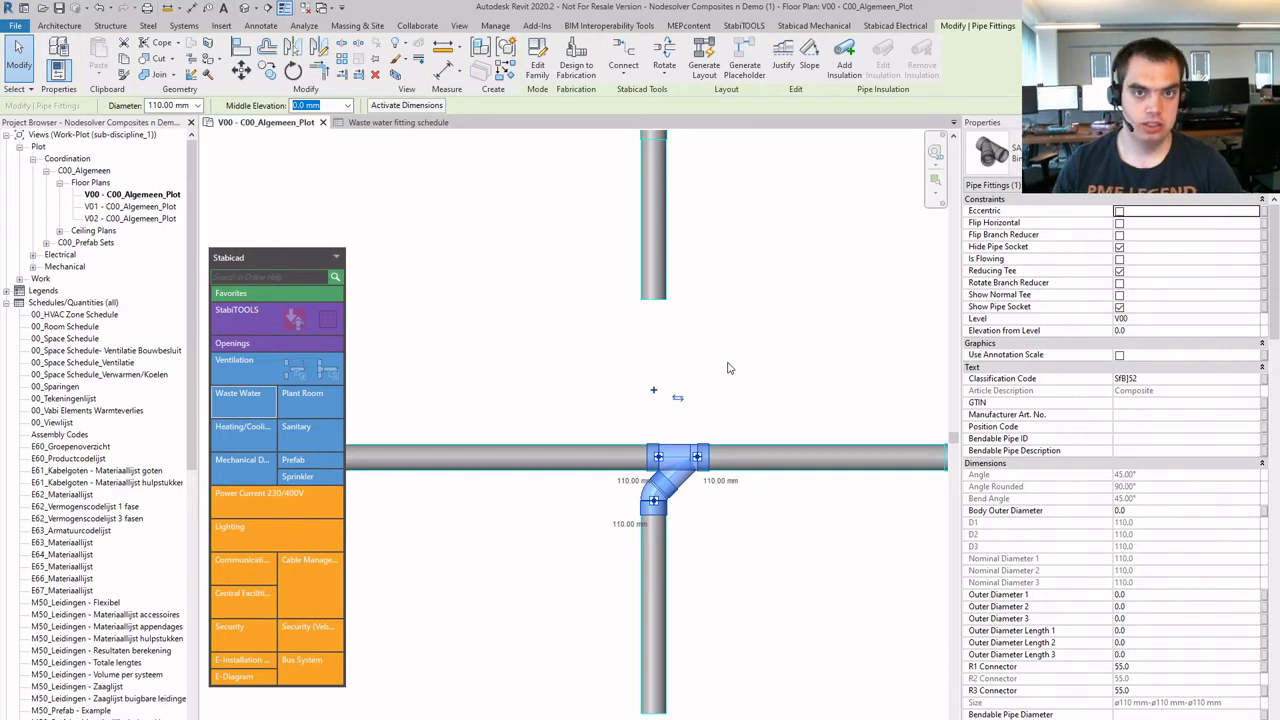
{"action": "left_click", "coordinate": [762, 355]}
{"action": "scroll", "coordinate": [762, 355], "scroll_direction": "down", "scroll_amount": 2}
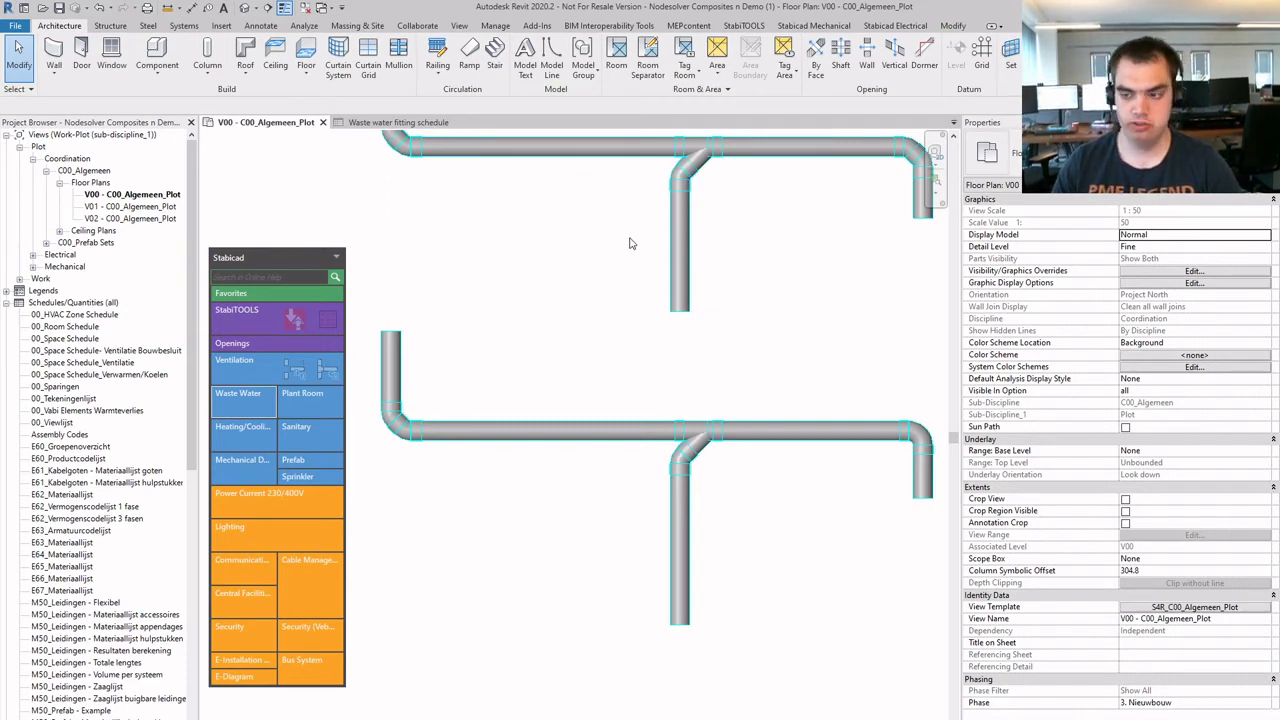
{"action": "middle_click_drag", "start_coordinate": [638, 297], "coordinate": [667, 529]}
{"action": "scroll", "coordinate": [760, 430], "scroll_direction": "up", "scroll_amount": 3}
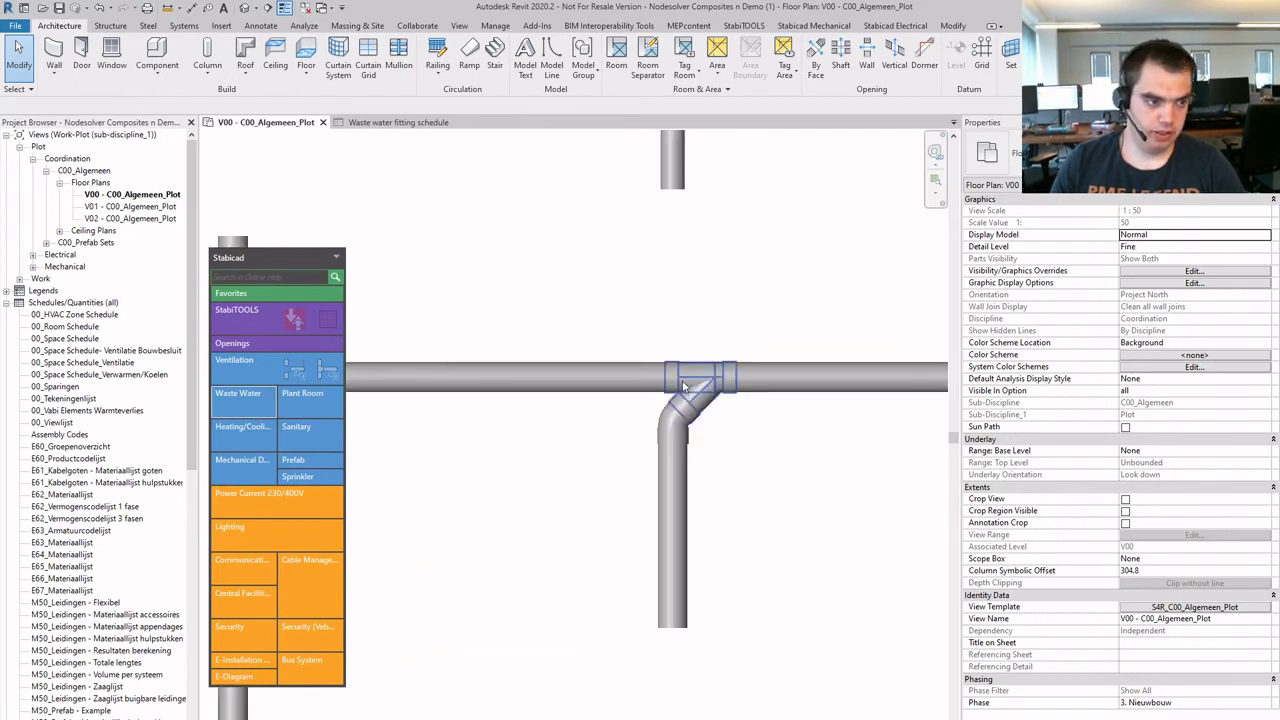
{"action": "scroll", "coordinate": [700, 266], "scroll_direction": "up", "scroll_amount": 2}
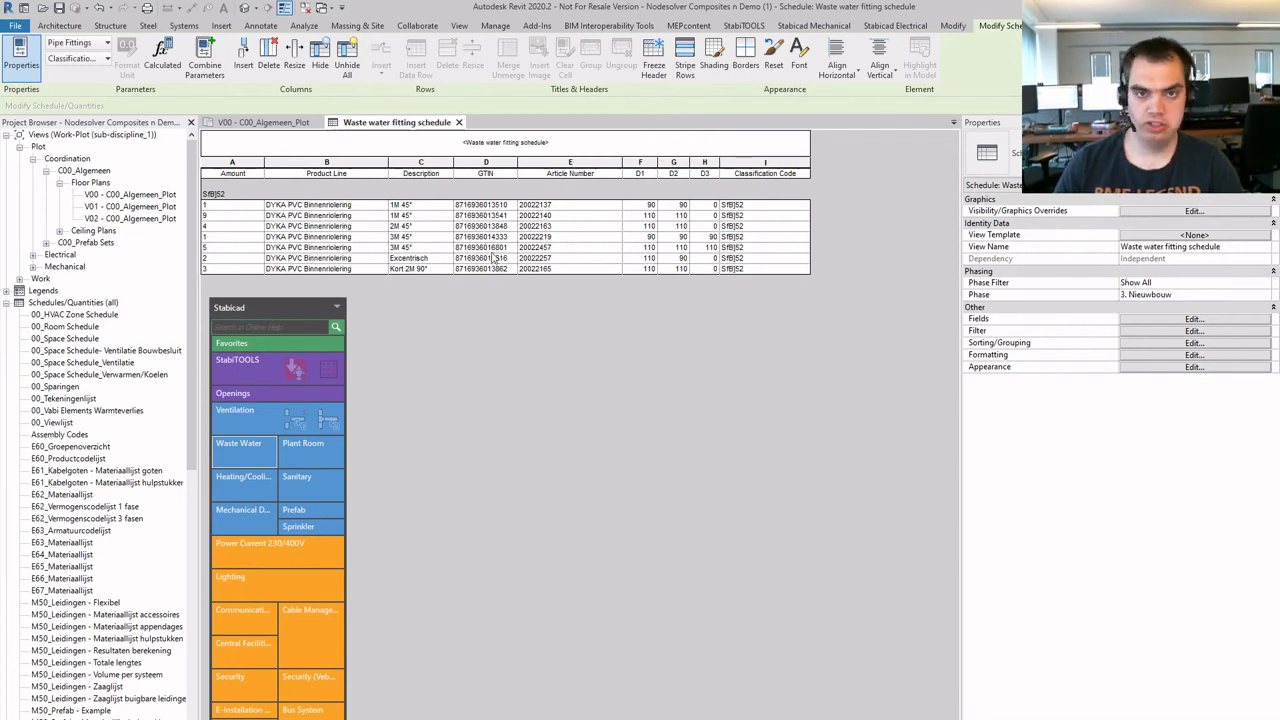
{"action": "left_click", "coordinate": [287, 121]}
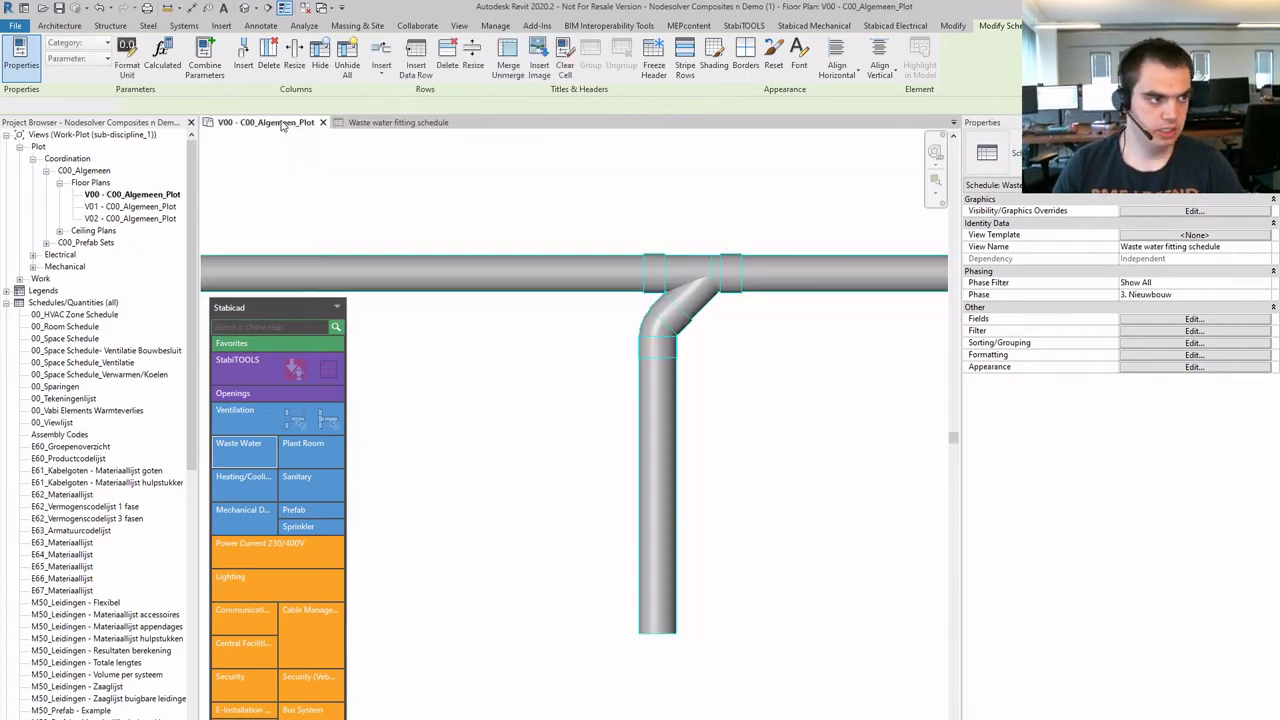